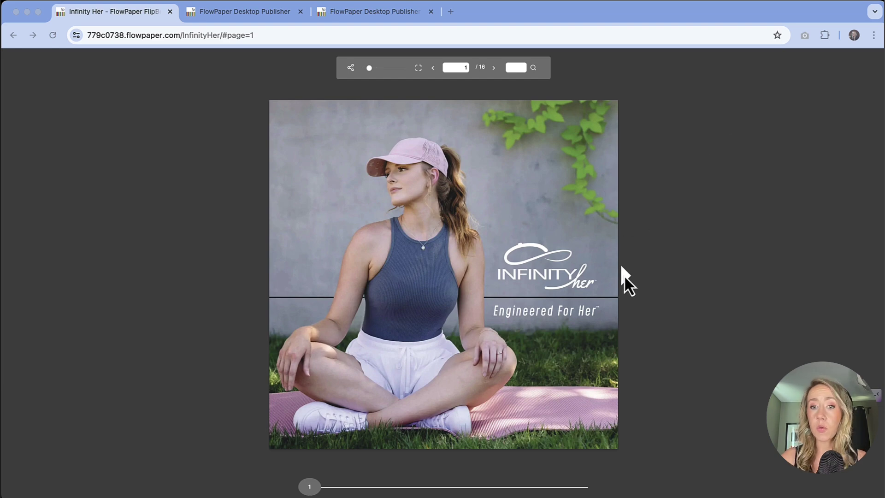
Page the Infinity Her flipbook forward to the 14-15 About Us distributors spread, then show the Dashboard
left_click(621, 267)
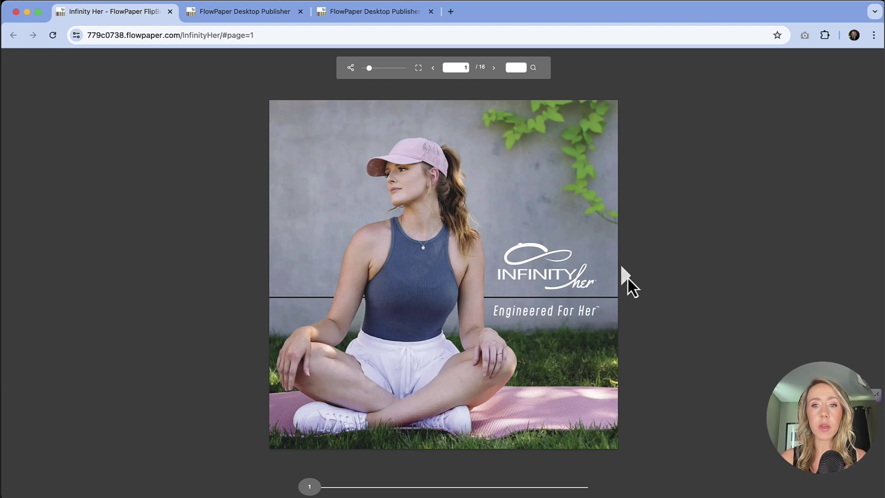
left_click(626, 278)
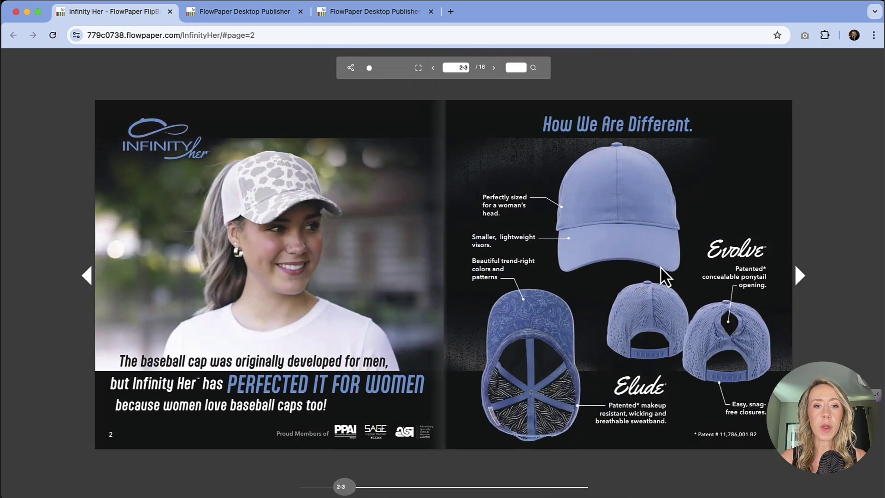
left_click(799, 276)
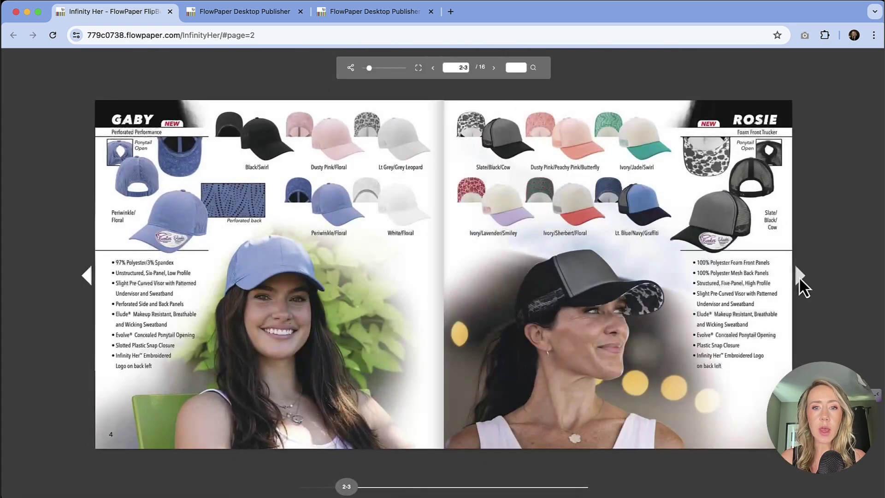
left_click(799, 276)
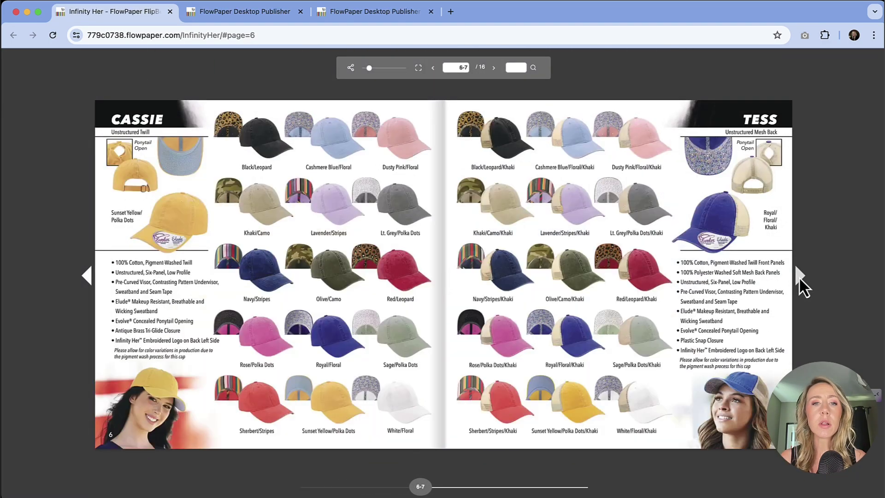
left_click(798, 276)
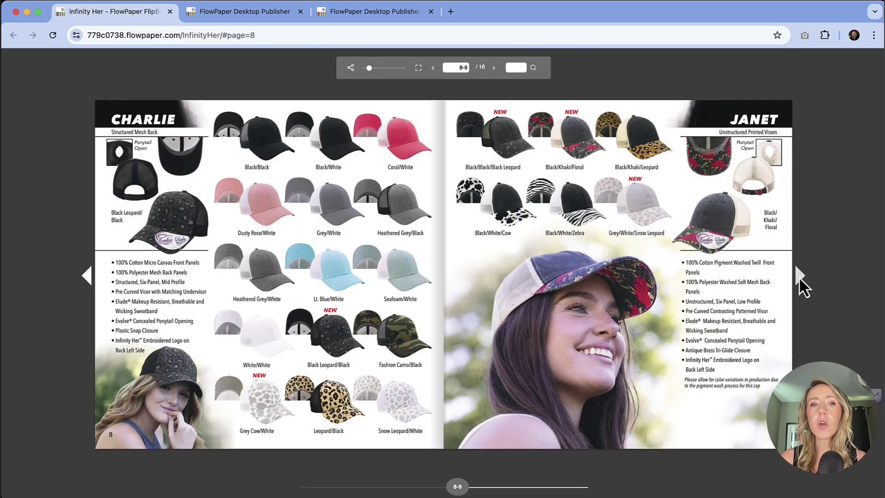
left_click(798, 276)
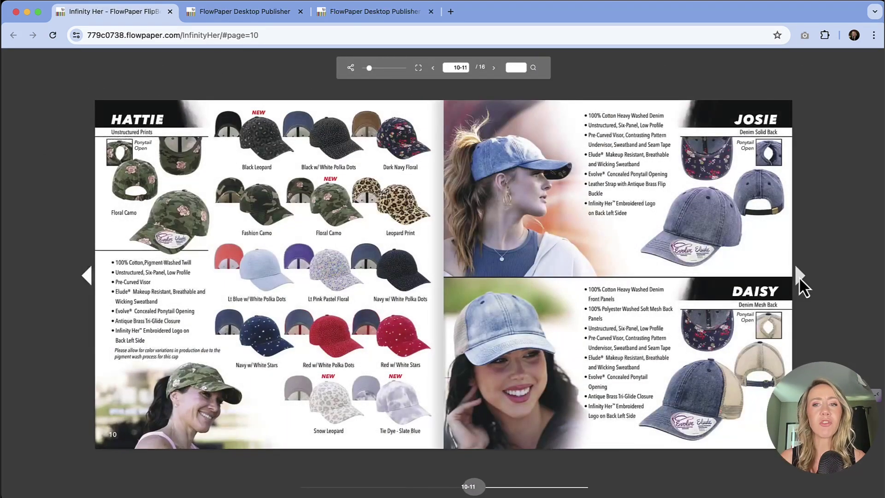
left_click(799, 277)
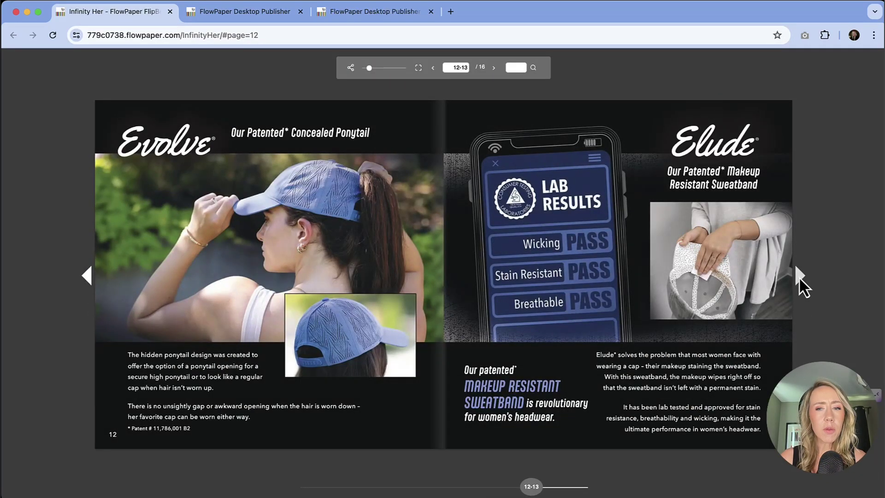
left_click(799, 276)
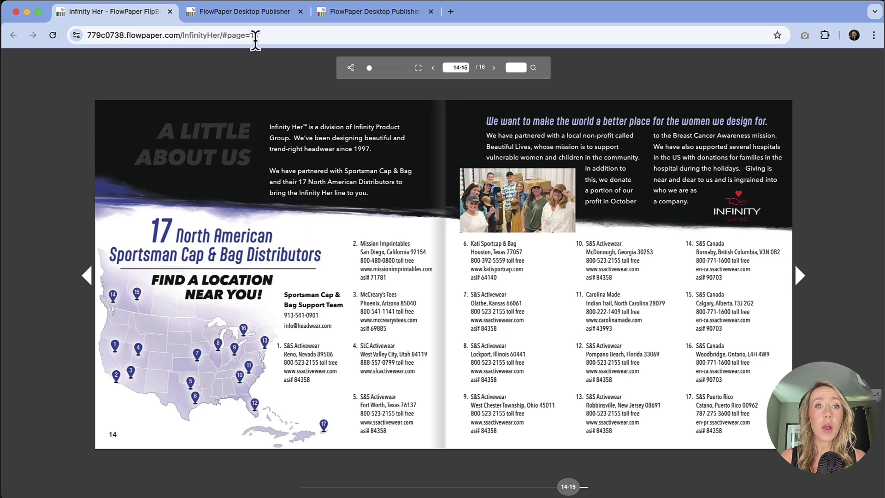
left_click(243, 16)
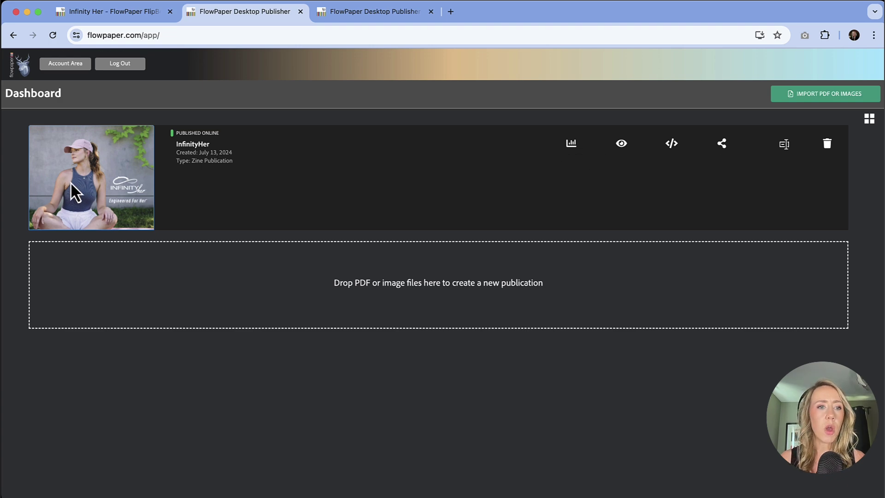
Tick Collect Analytics in InfinityHer's settings, apply and republish, then show Cloud Publications
left_click(70, 182)
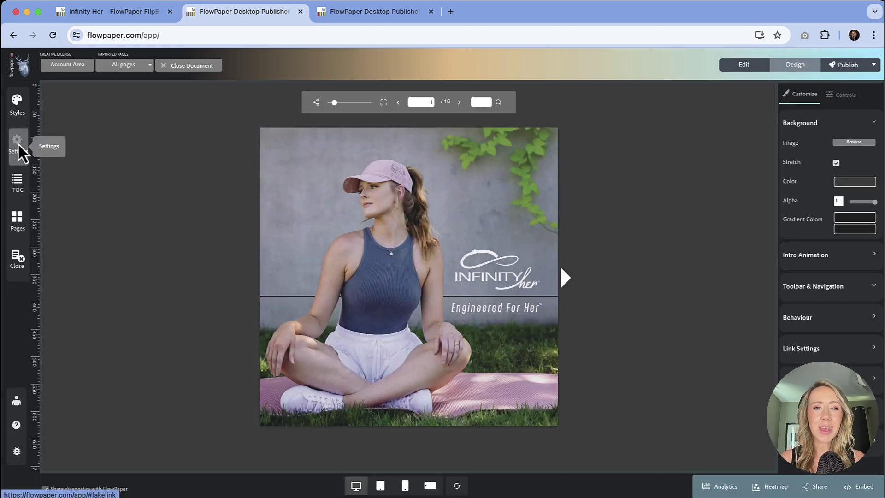
left_click(18, 142)
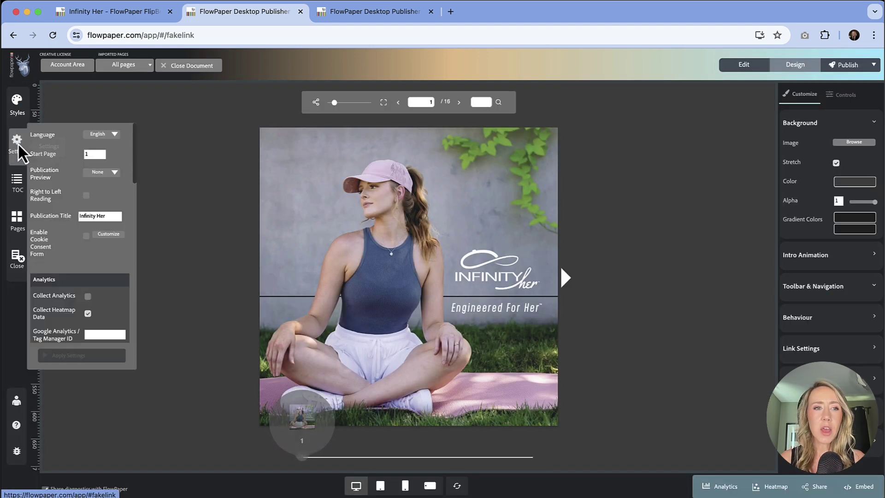
left_click(91, 297)
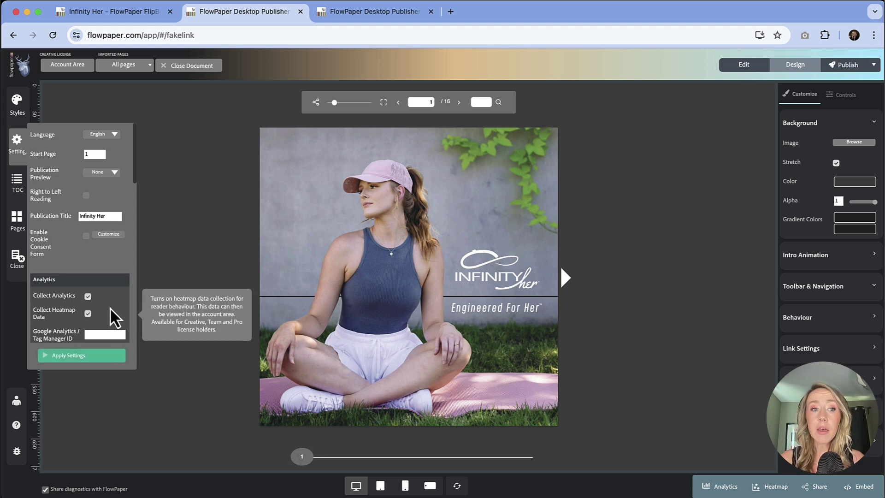
left_click(74, 359)
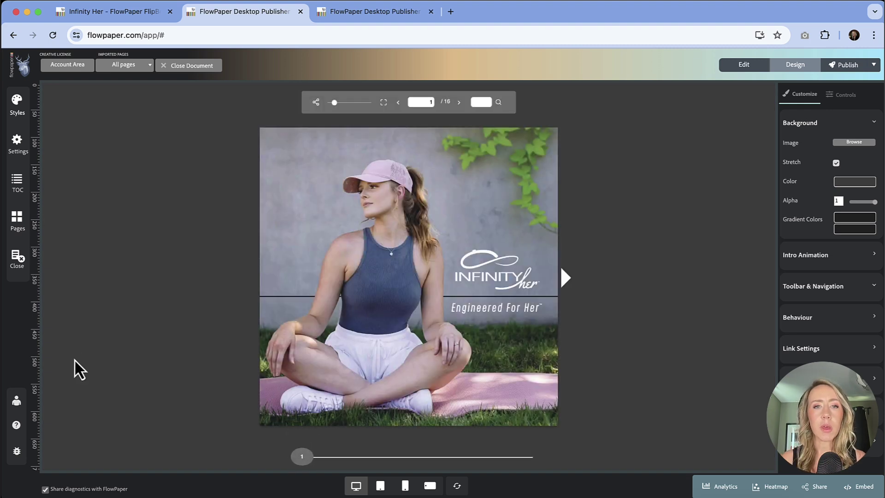
left_click(385, 15)
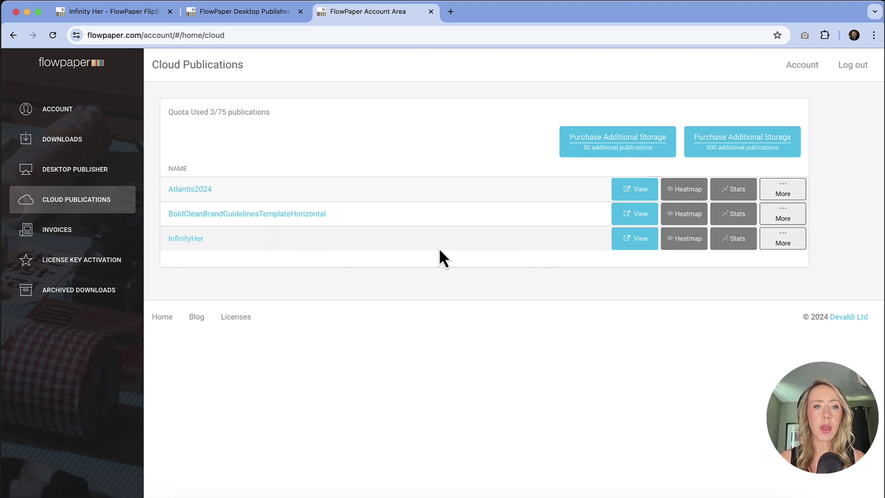
Review InfinityHer's Stats page (44 sessions, 129 reads, 14 clicks) and return to Cloud Publications
left_click(739, 241)
scroll(742, 253, "down", 3)
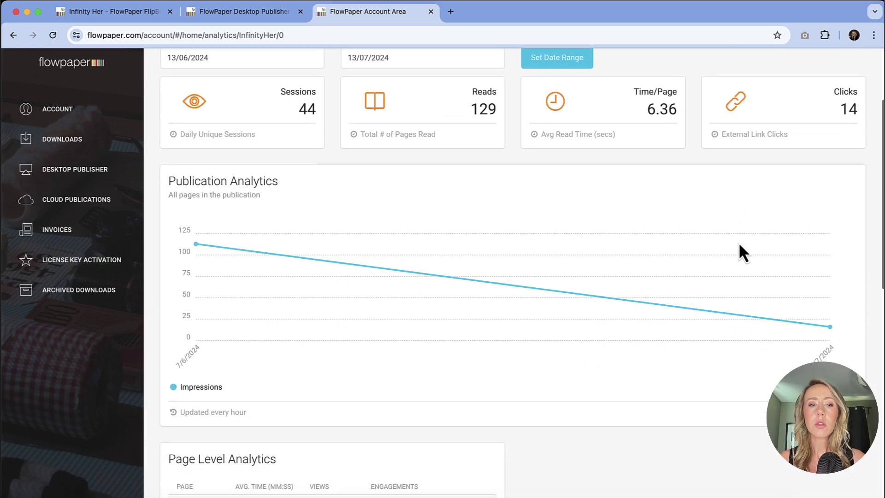
scroll(518, 330, "down", 3)
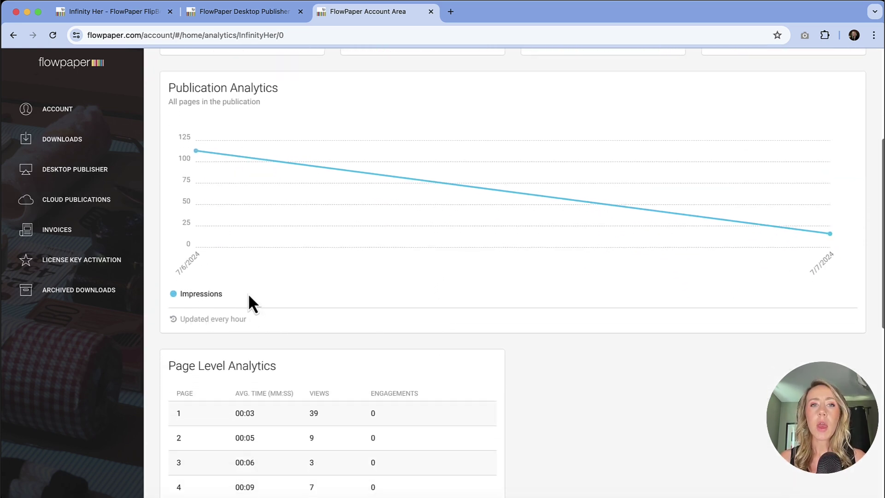
scroll(307, 368, "up", 4)
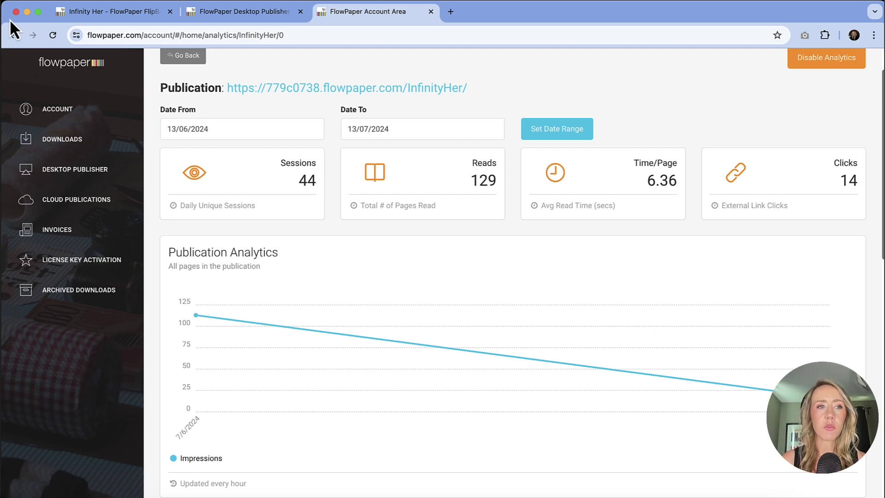
left_click(14, 34)
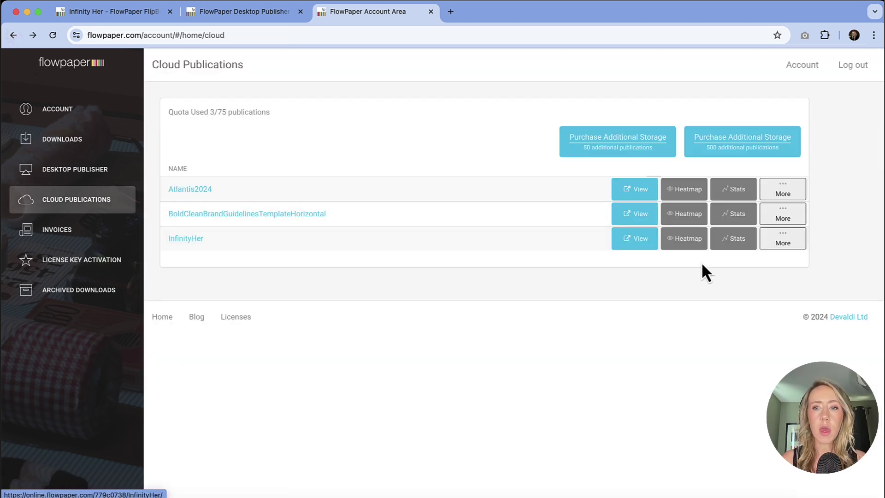
left_click(685, 243)
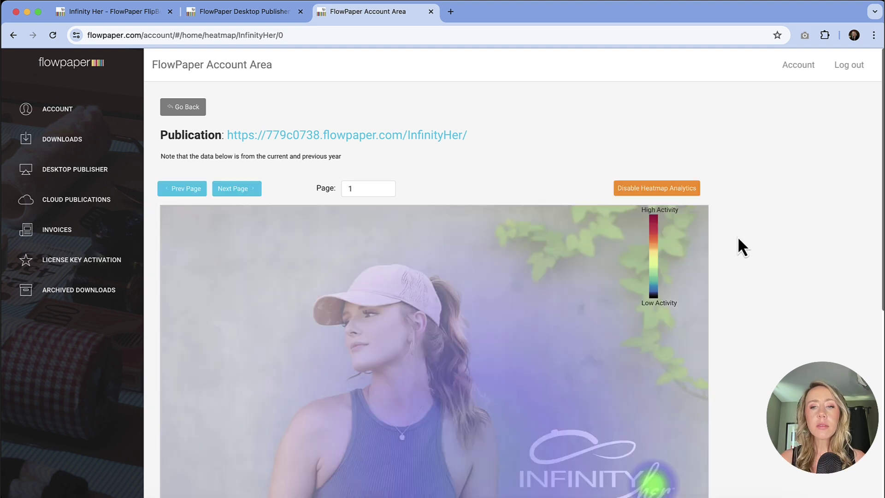
scroll(738, 238, "down", 2)
scroll(739, 239, "down", 2)
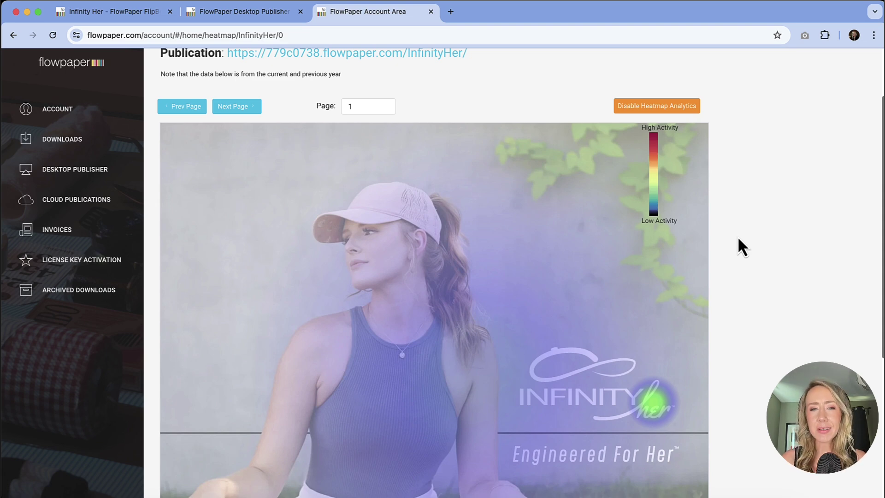
scroll(699, 261, "down", 2)
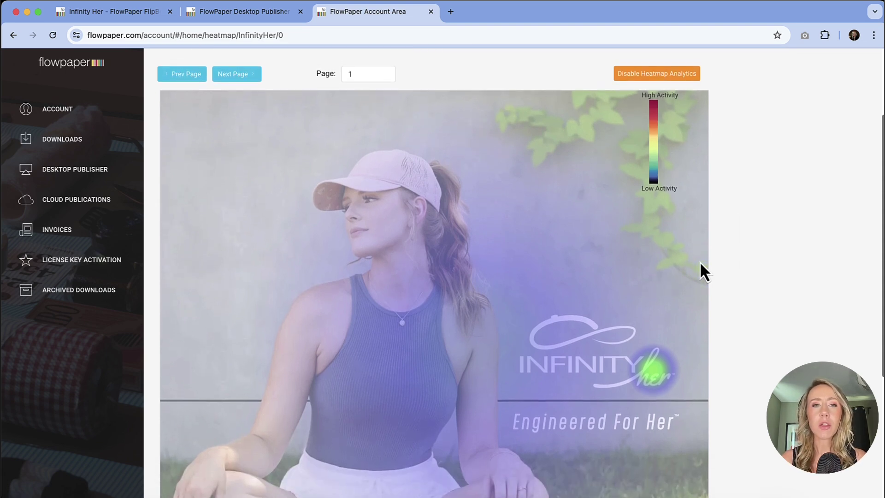
scroll(700, 263, "down", 3)
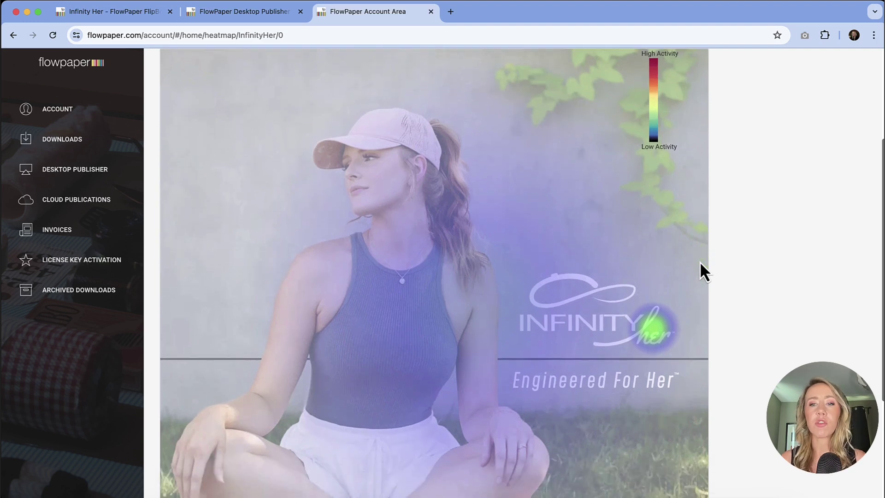
scroll(703, 274, "up", 1)
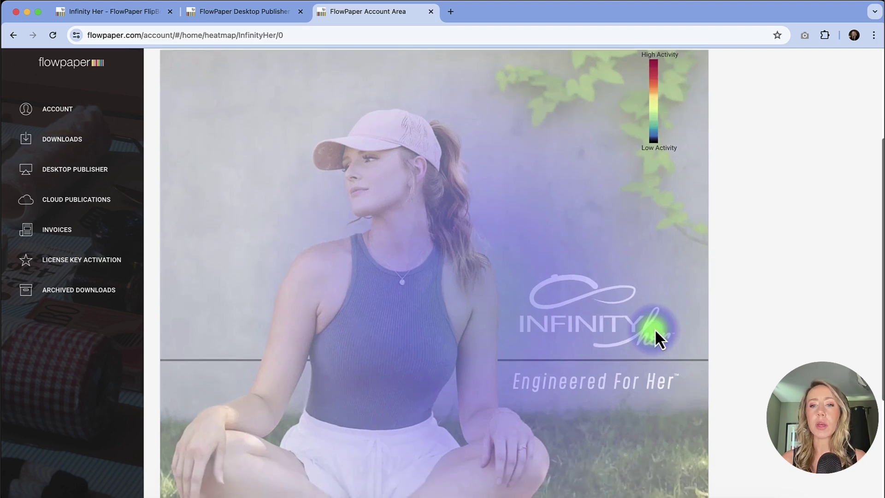
scroll(662, 304, "down", 5)
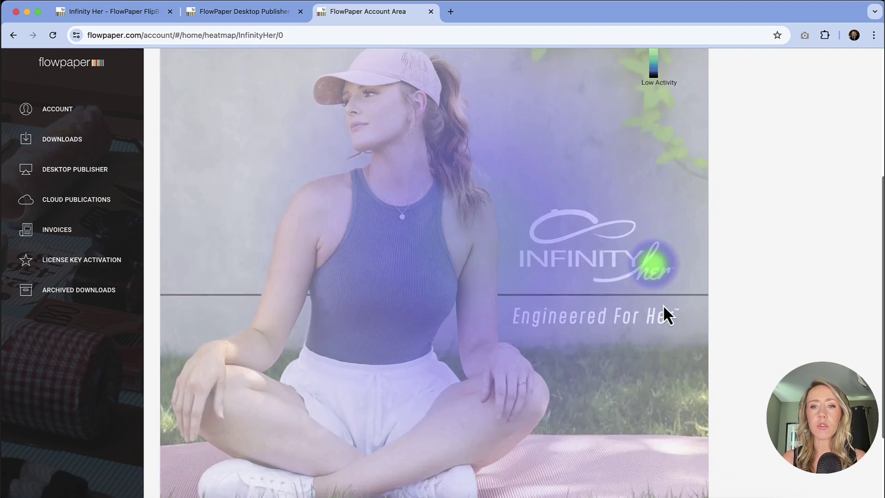
scroll(650, 269, "up", 5)
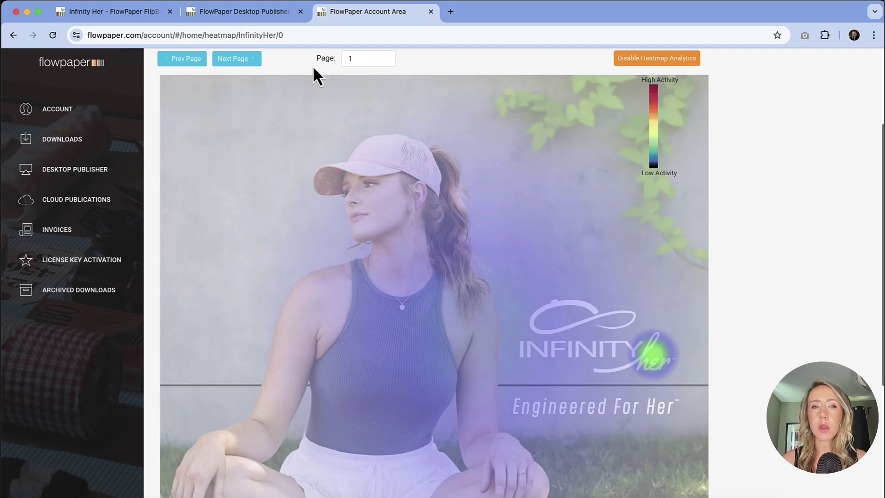
Step from the cover heatmap through pages 2 and 3 to page 9, the JANET caps page
left_click(237, 59)
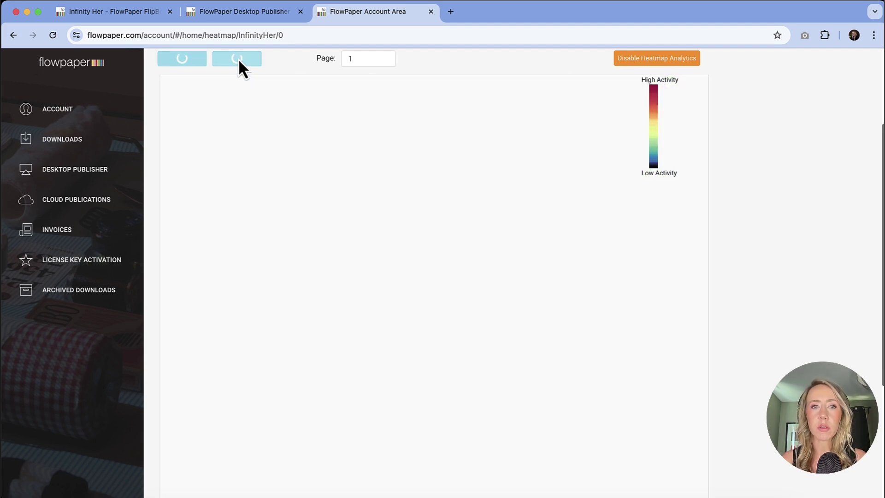
scroll(405, 137, "down", 5)
scroll(405, 136, "down", 1)
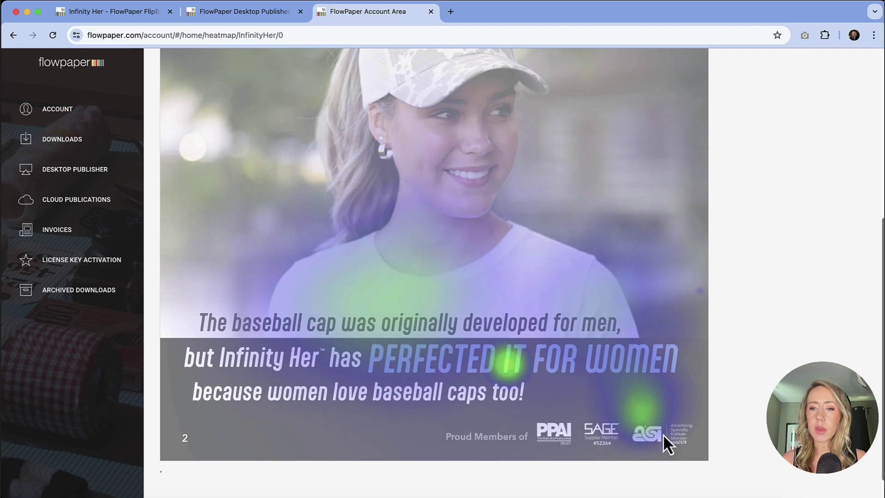
scroll(568, 318, "up", 5)
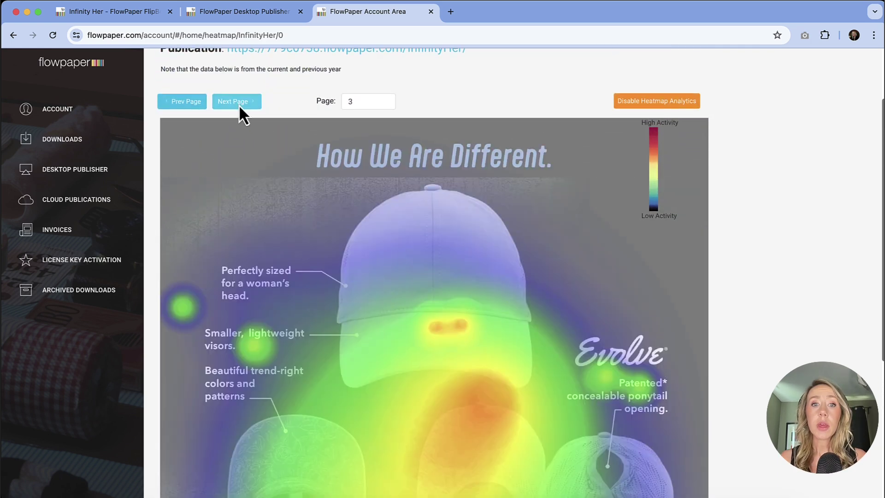
scroll(411, 210, "down", 5)
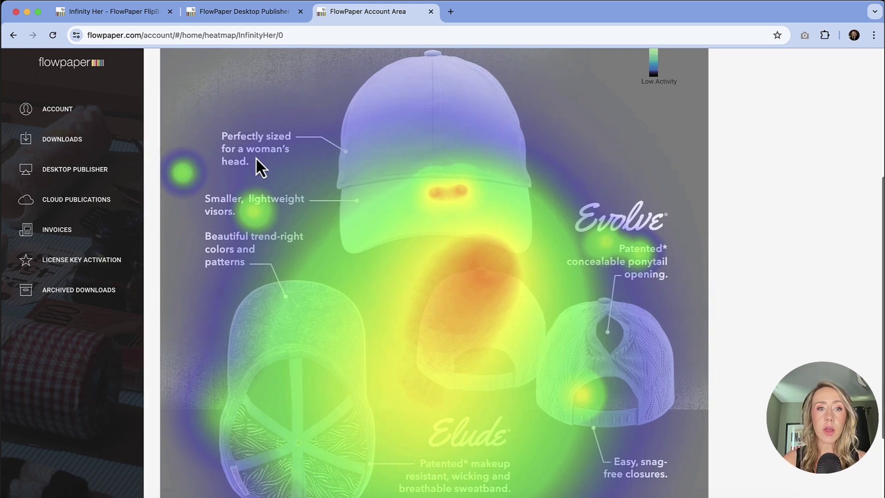
scroll(657, 286, "down", 3)
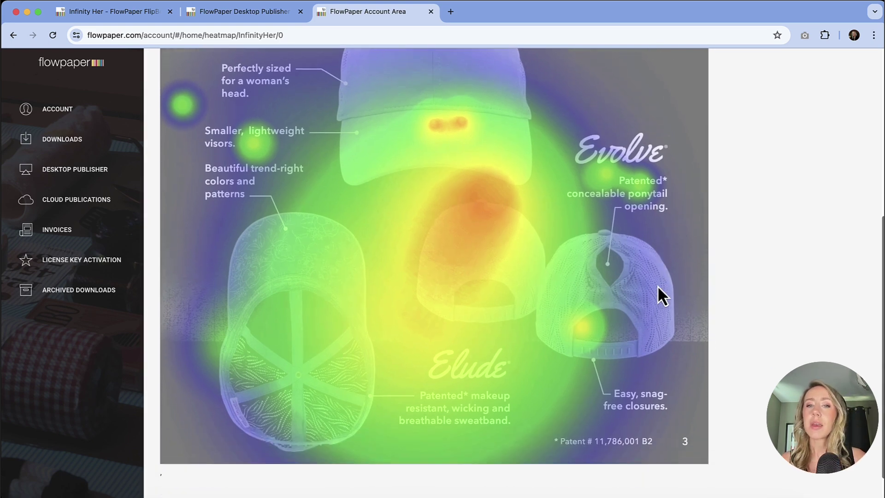
scroll(657, 286, "up", 1)
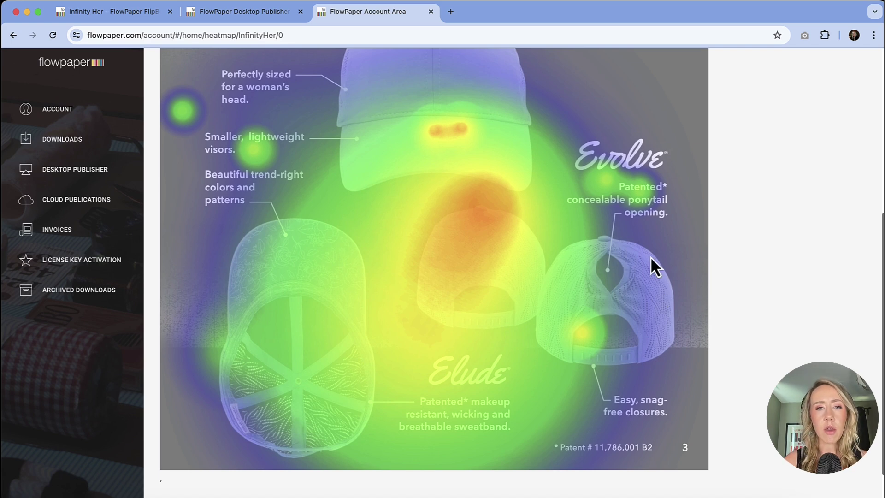
scroll(554, 286, "up", 5)
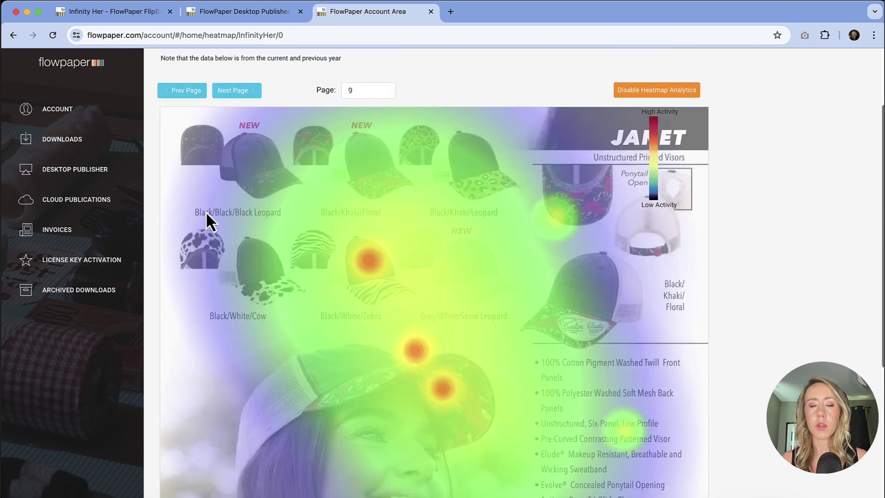
scroll(289, 281, "down", 2)
scroll(289, 279, "up", 1)
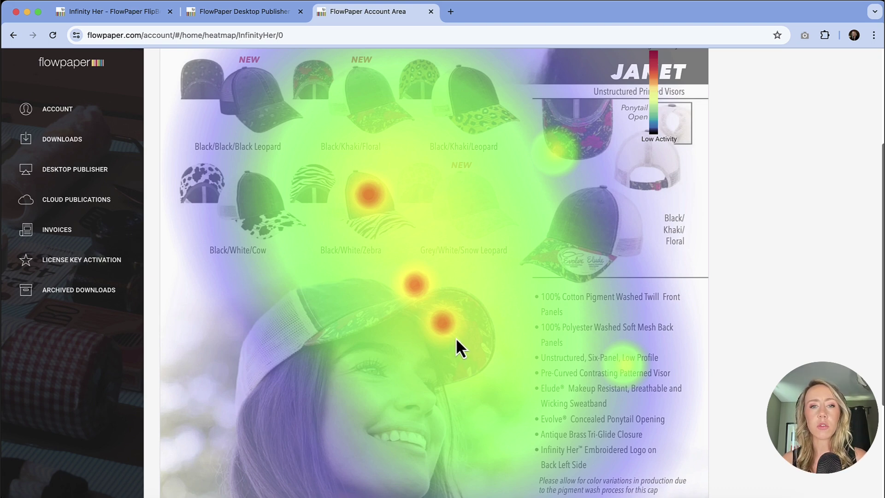
scroll(459, 343, "up", 3)
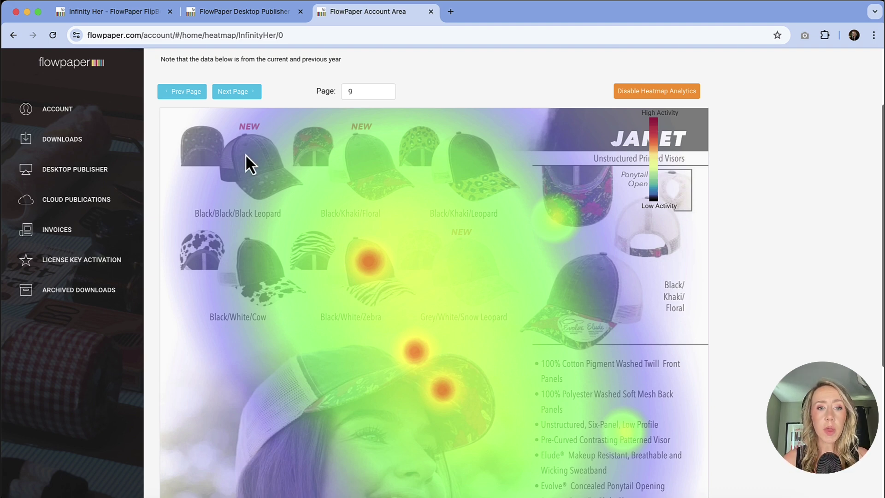
scroll(466, 223, "down", 3)
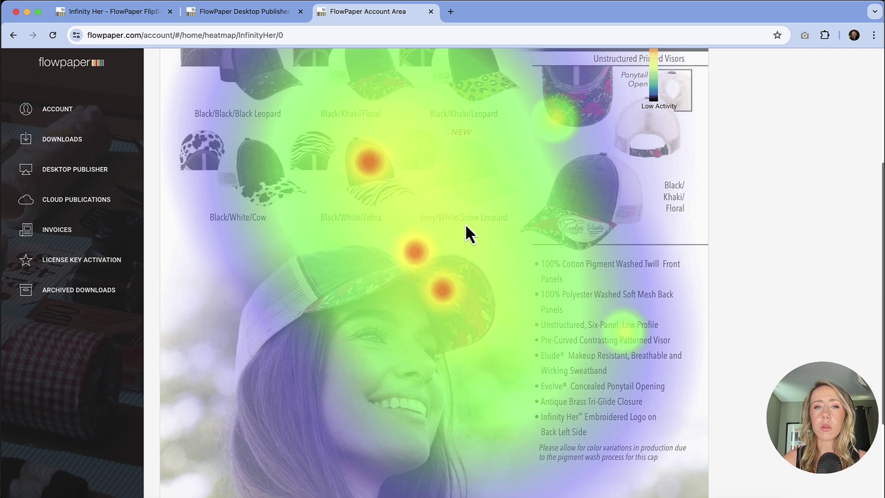
scroll(457, 214, "up", 3)
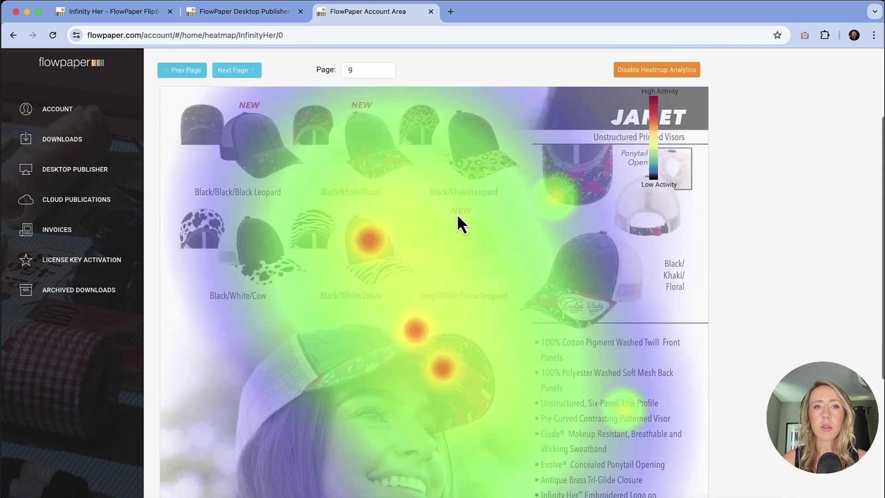
left_click(374, 74)
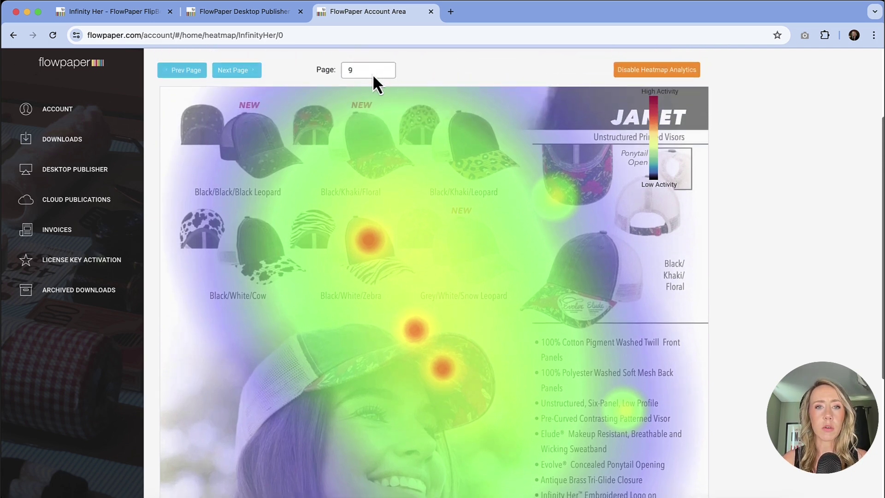
Enter page 15 and scroll through its distributor-list heatmap
key("BackSpace")
type("15")
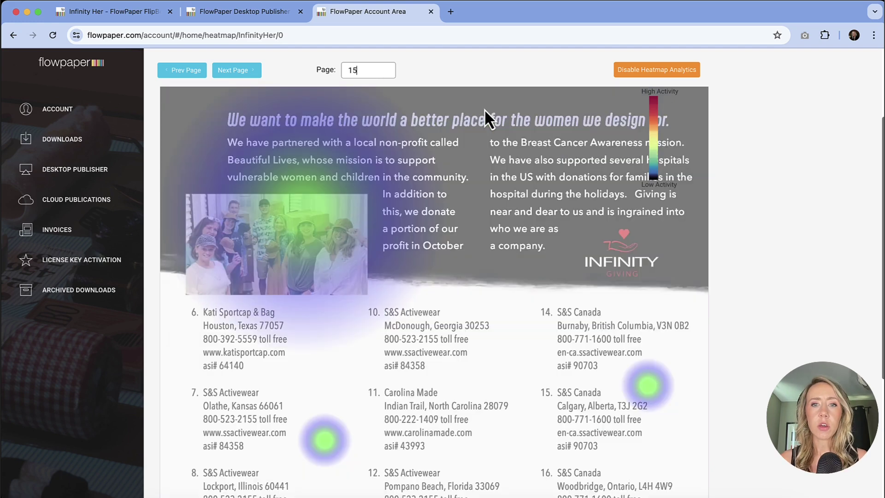
scroll(475, 148, "down", 3)
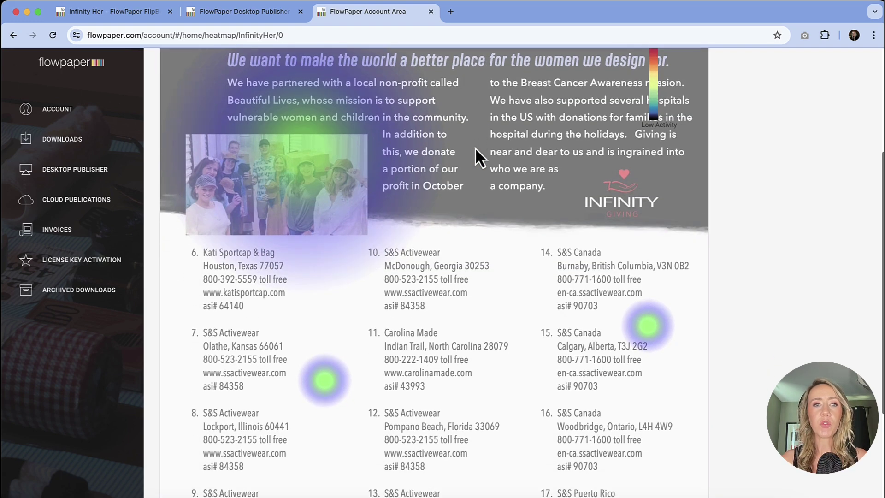
scroll(475, 148, "down", 3)
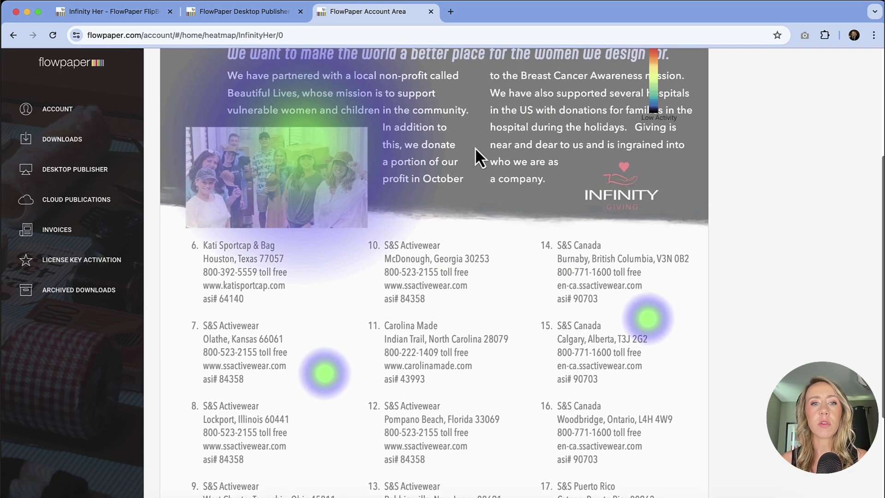
scroll(474, 147, "down", 1)
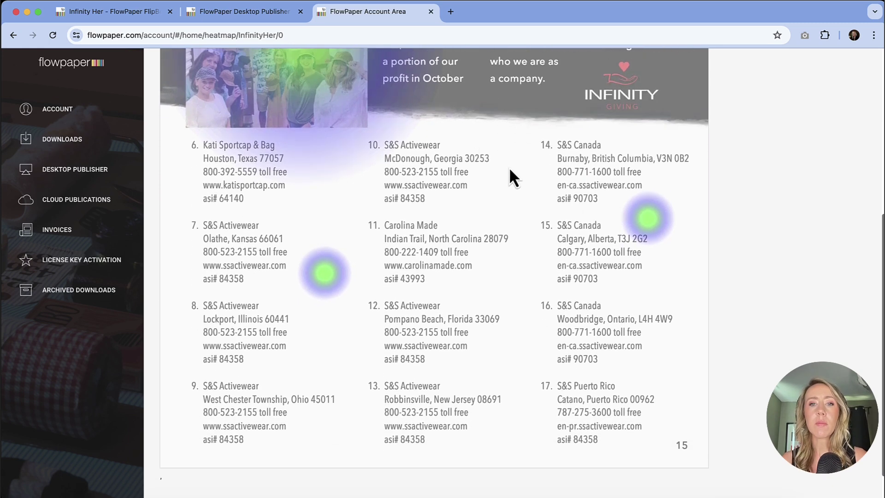